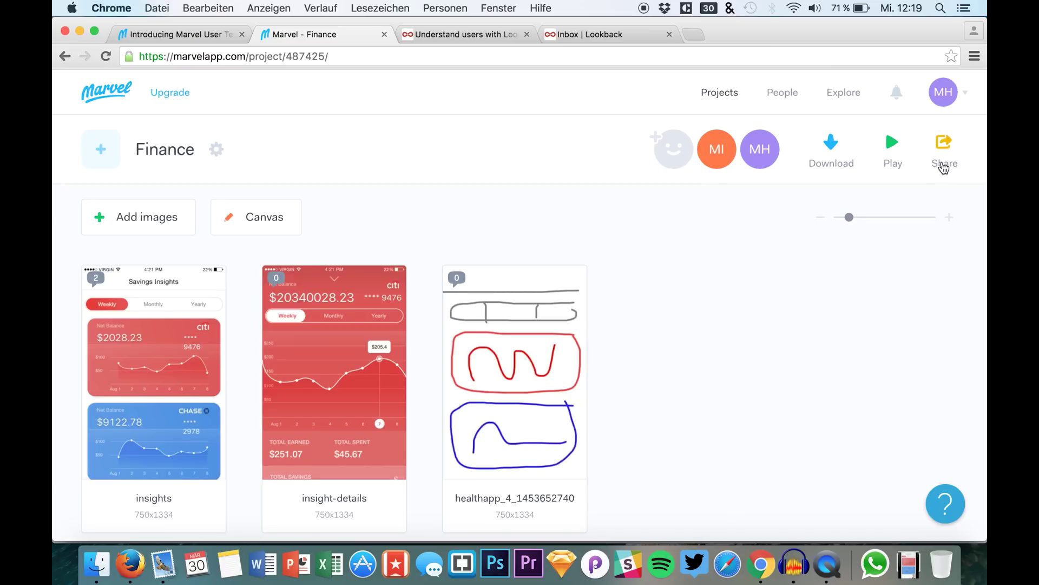
Open the Finance prototype's User Test sharing options, check Lookback's site, and enable Lookback user testing.
left_click(947, 151)
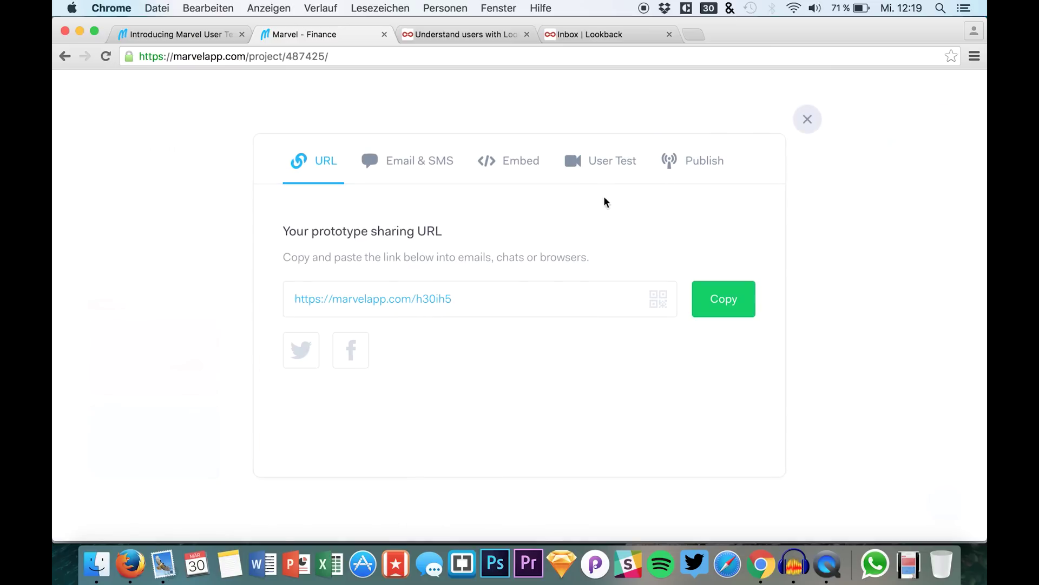
left_click(594, 163)
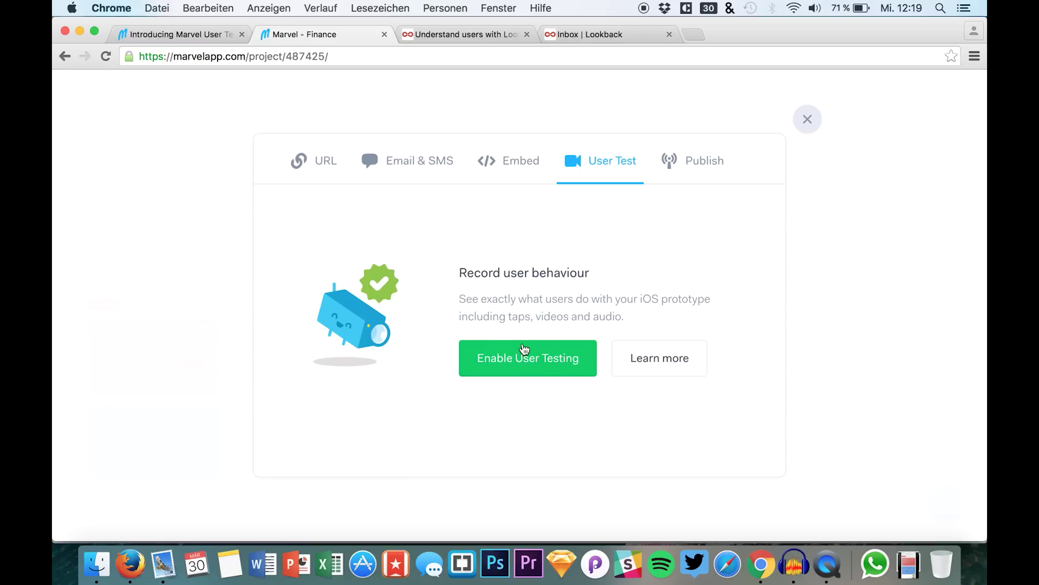
left_click(416, 37)
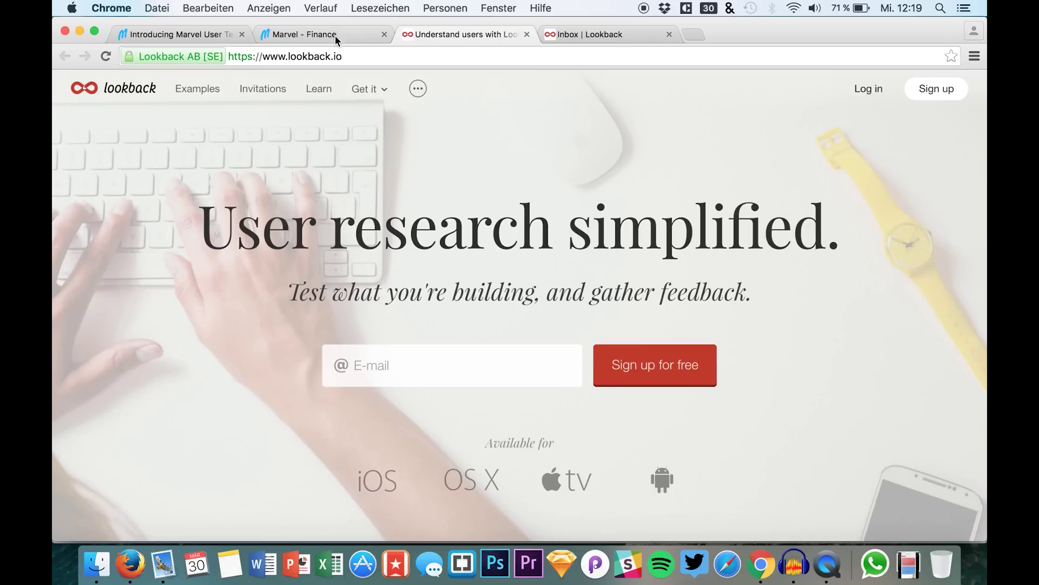
left_click(213, 33)
left_click(281, 32)
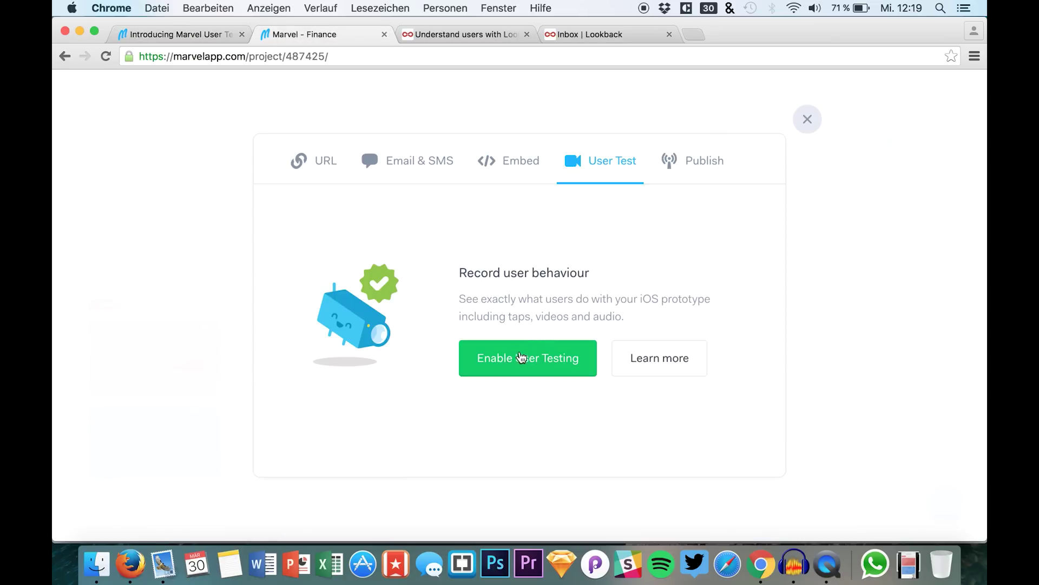
left_click(507, 366)
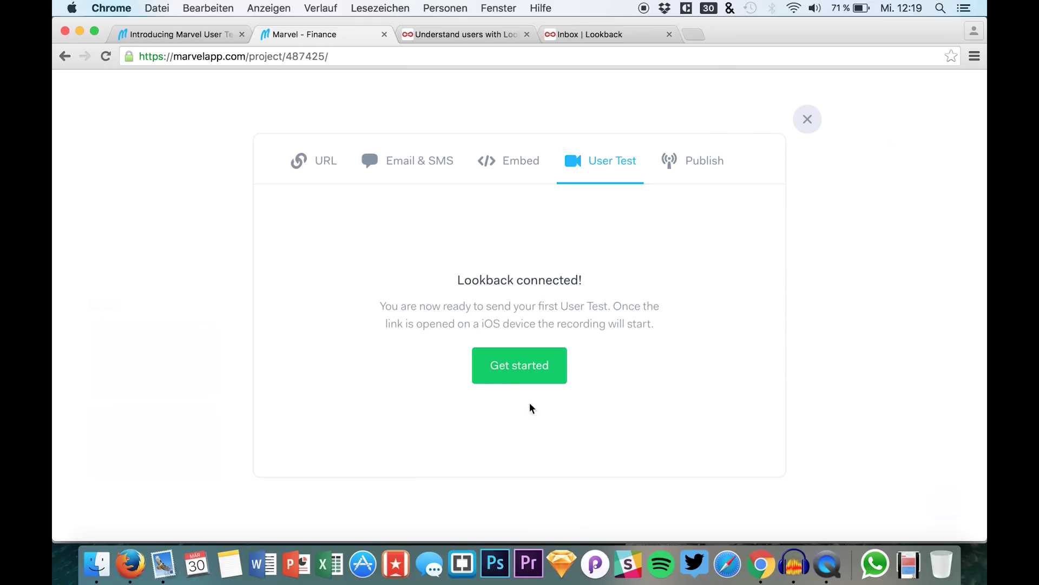
Set the Send your test form to deliver by email, then bring up the Mail app.
left_click(518, 373)
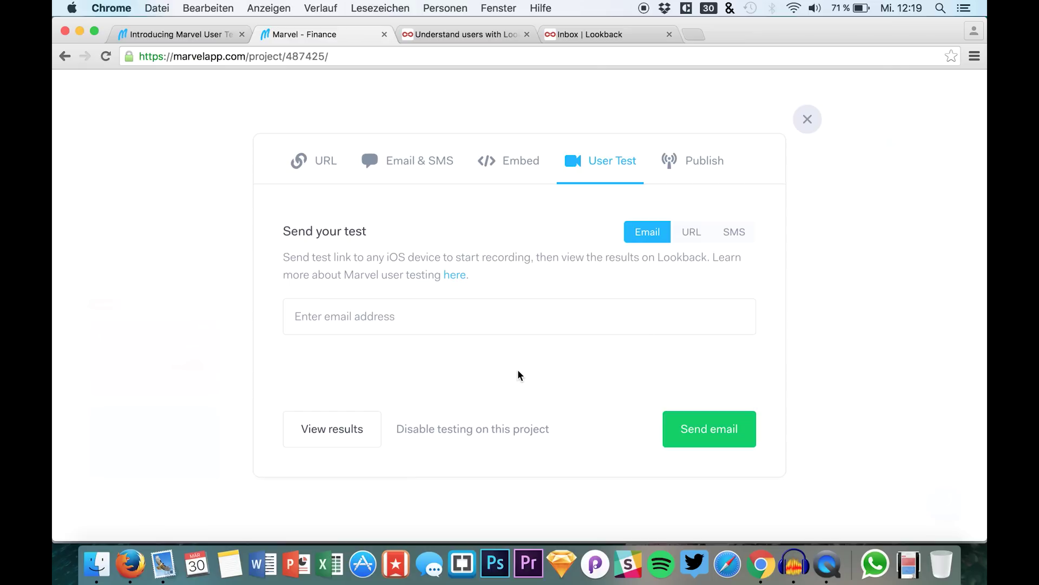
left_click(386, 301)
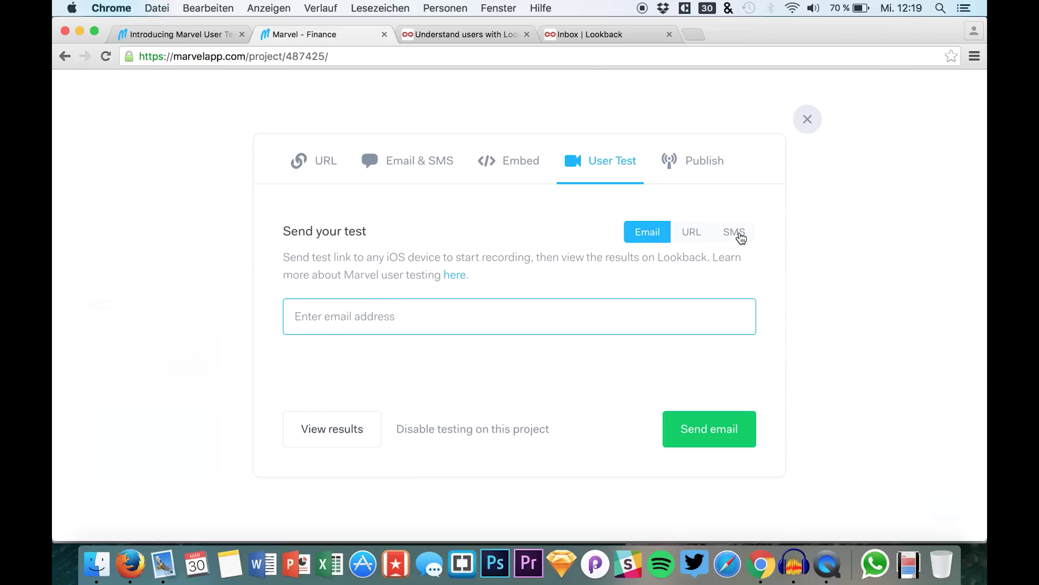
left_click(739, 237)
left_click(644, 234)
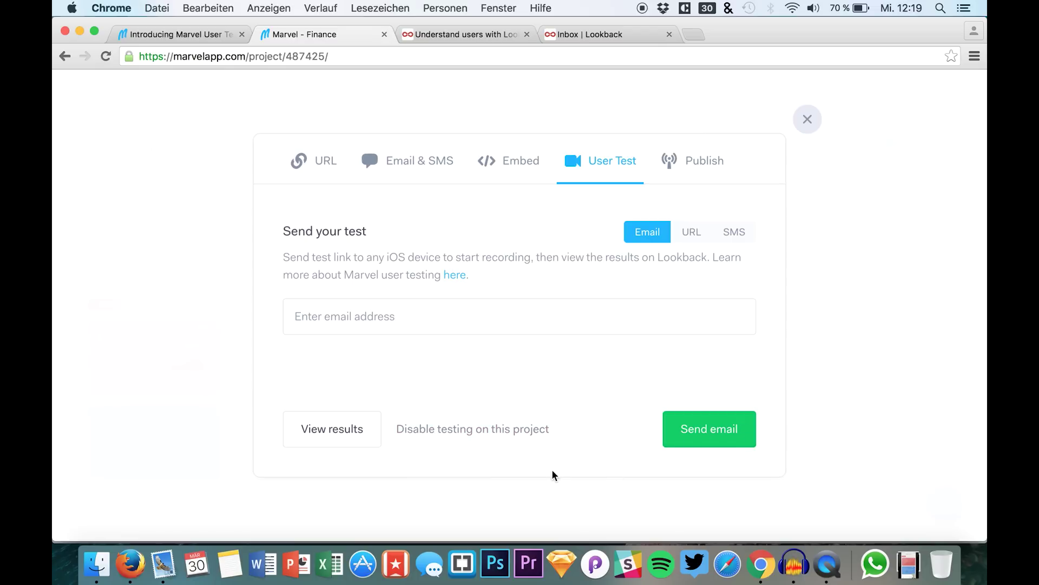
left_click(163, 563)
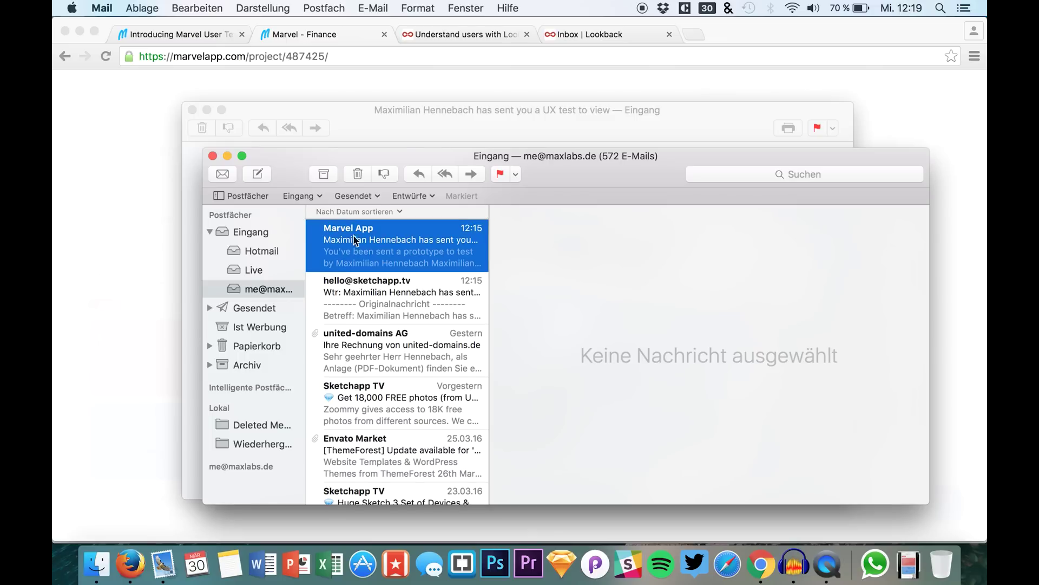
left_click(212, 156)
scroll(420, 294, "up", 15)
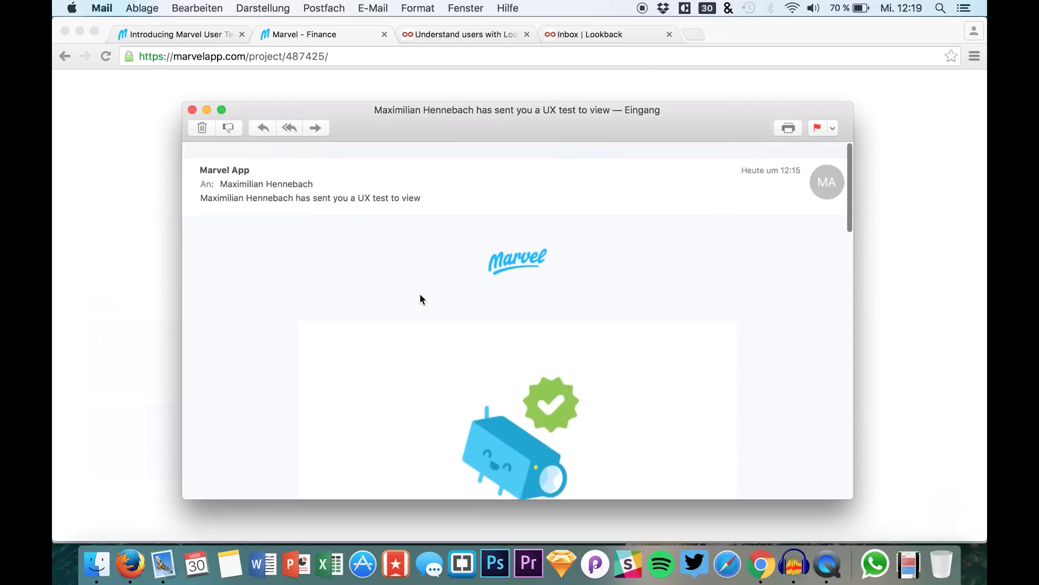
scroll(420, 293, "down", 5)
scroll(420, 293, "down", 2)
scroll(420, 293, "up", 8)
scroll(420, 294, "down", 5)
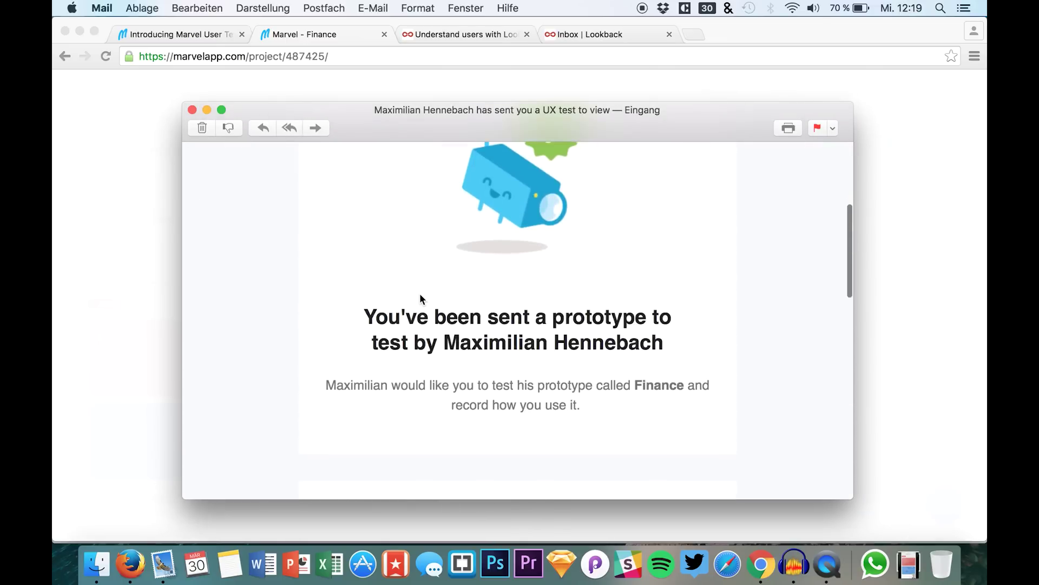
scroll(420, 293, "down", 2)
scroll(420, 293, "down", 3)
scroll(420, 293, "down", 2)
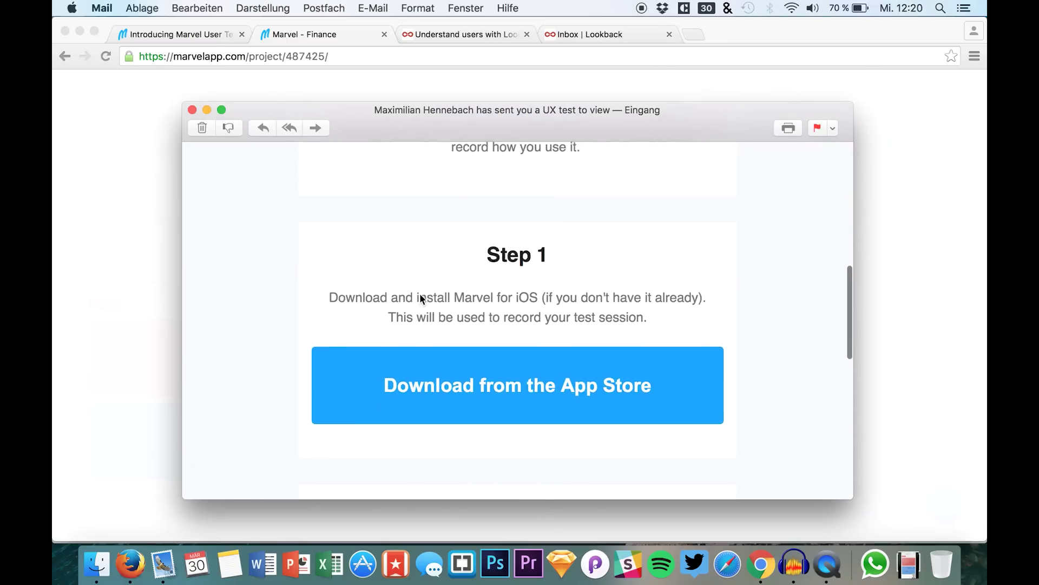
scroll(420, 293, "down", 2)
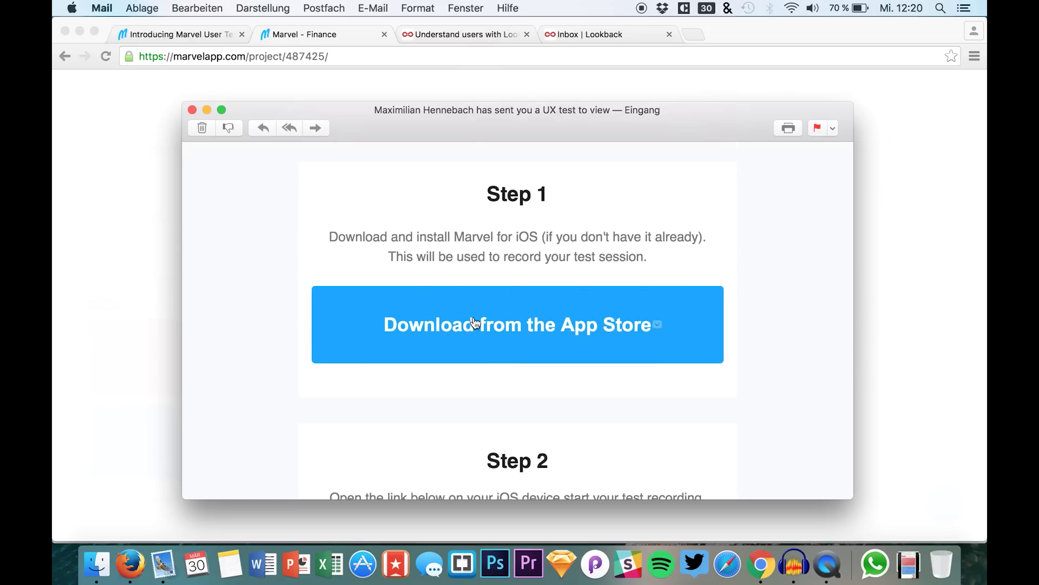
scroll(540, 247, "down", 3)
scroll(540, 246, "down", 1)
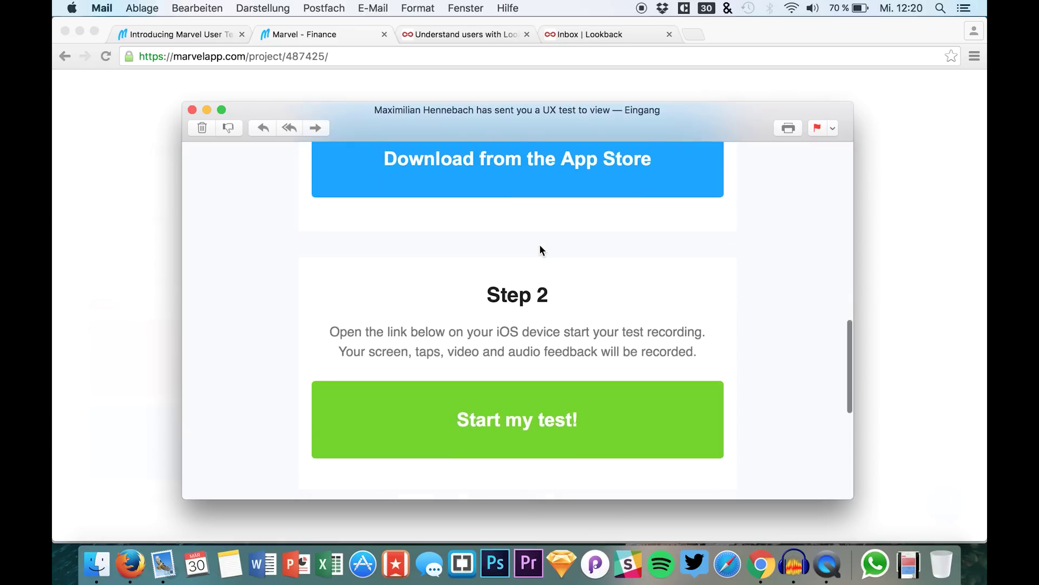
scroll(540, 247, "down", 2)
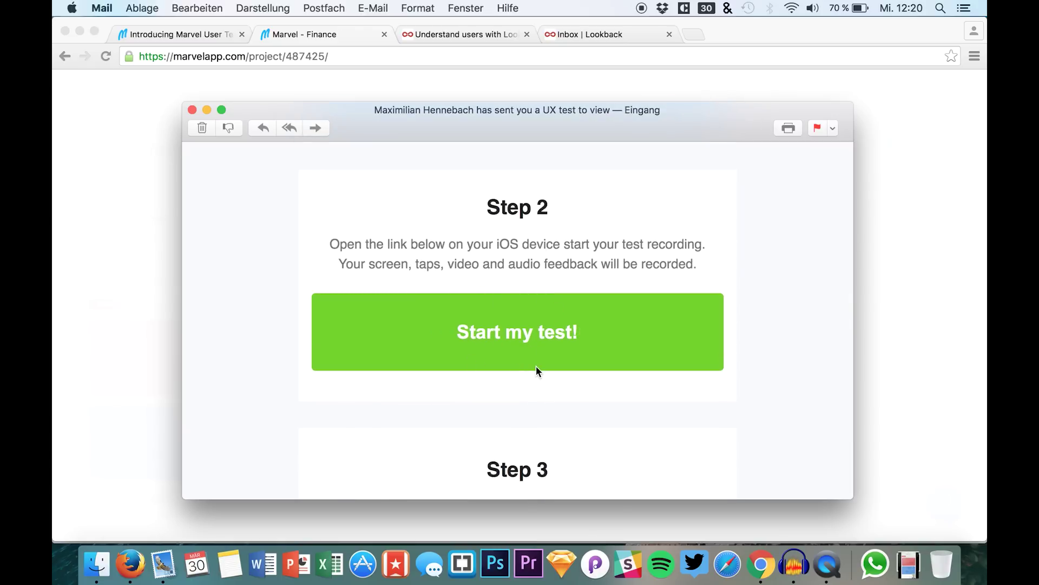
scroll(536, 366, "down", 2)
scroll(535, 365, "down", 3)
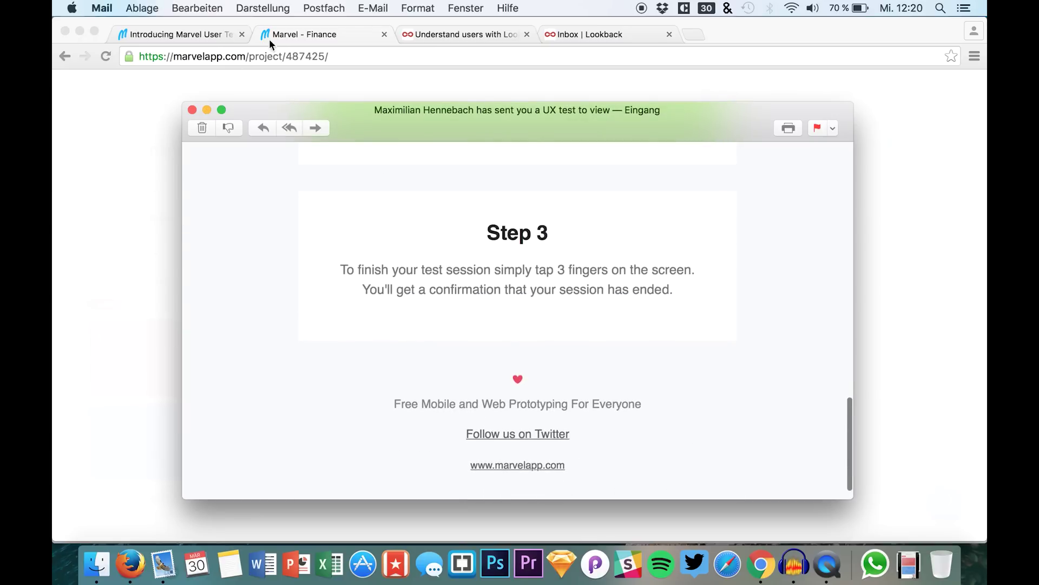
left_click(324, 32)
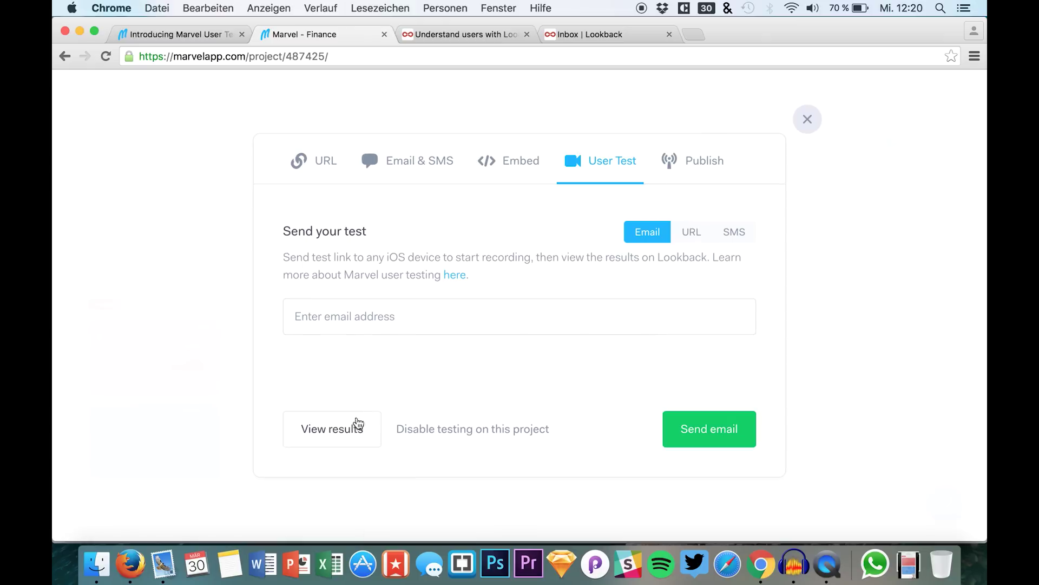
Open the Lookback recordings inbox and play Recording 4 from the iPhone 6 sessions.
left_click(325, 429)
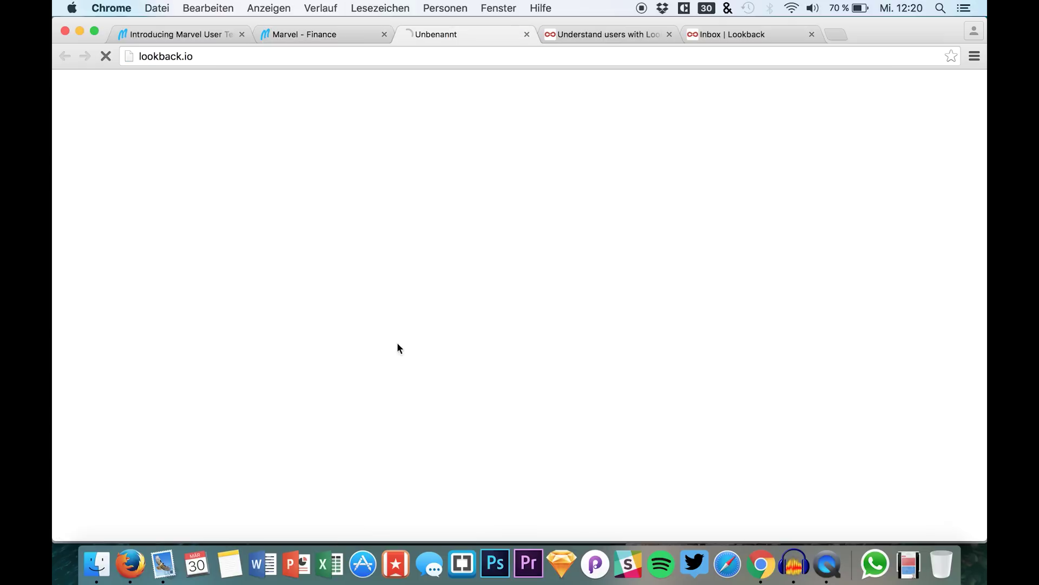
left_click(697, 32)
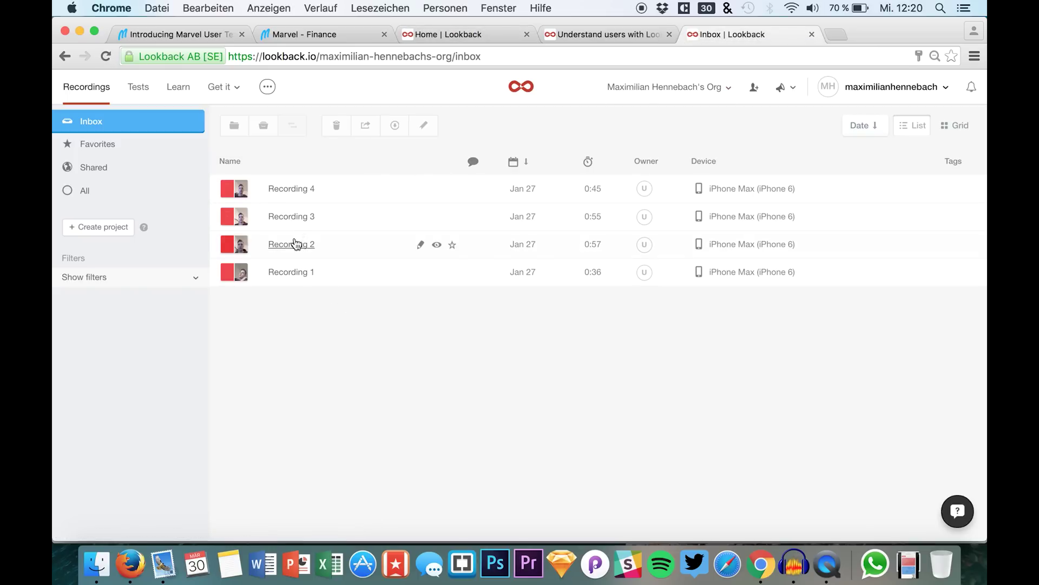
mouse_move(291, 188)
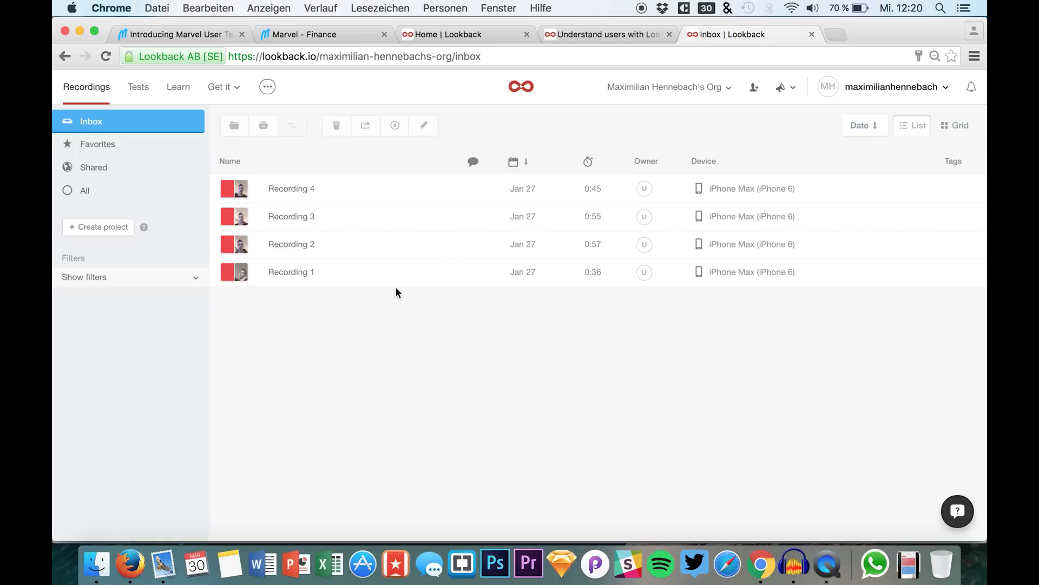
mouse_move(341, 188)
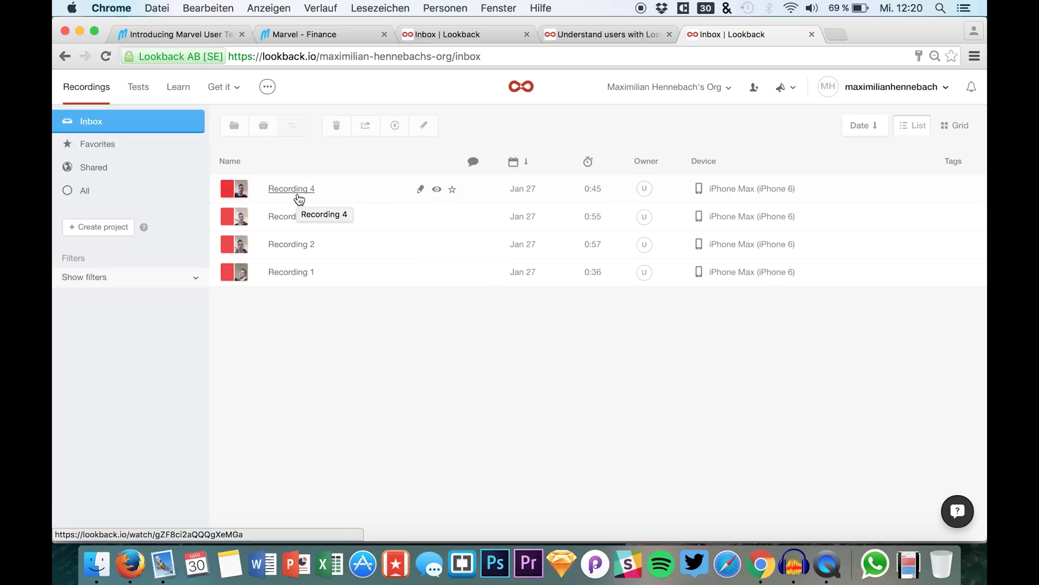
left_click(295, 194)
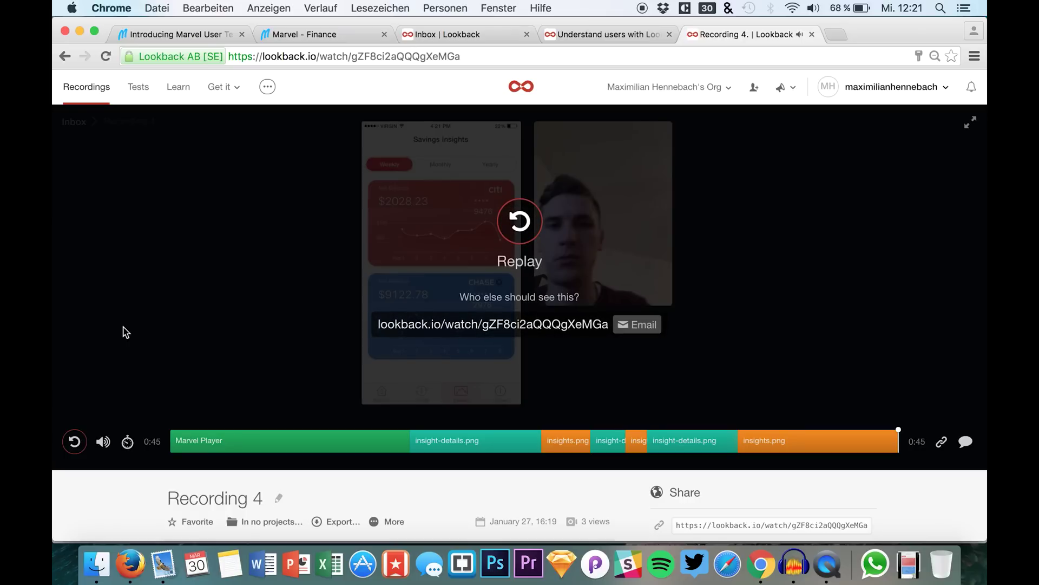
scroll(125, 331, "down", 2)
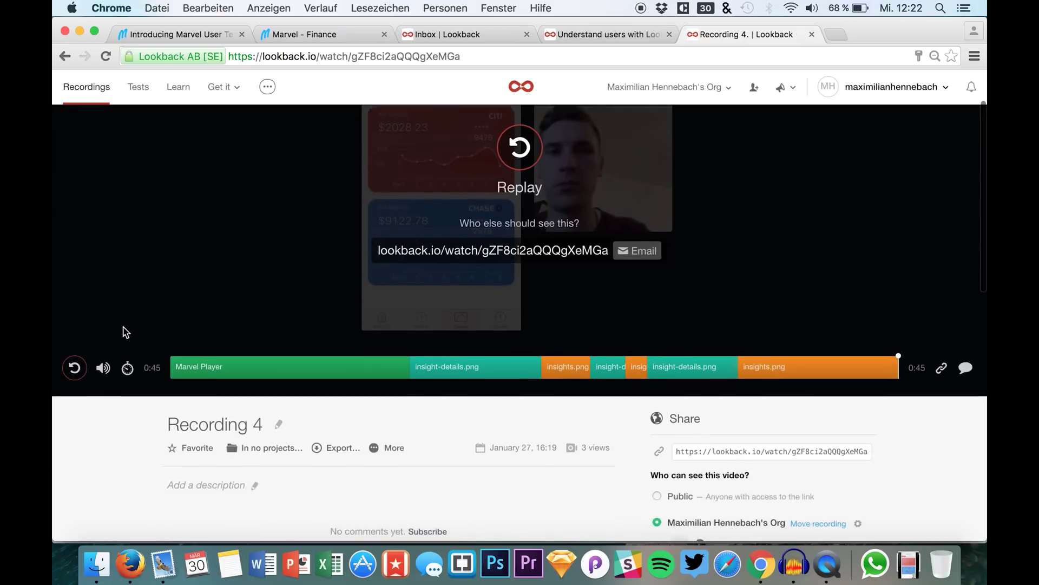
scroll(126, 331, "down", 3)
scroll(124, 331, "up", 5)
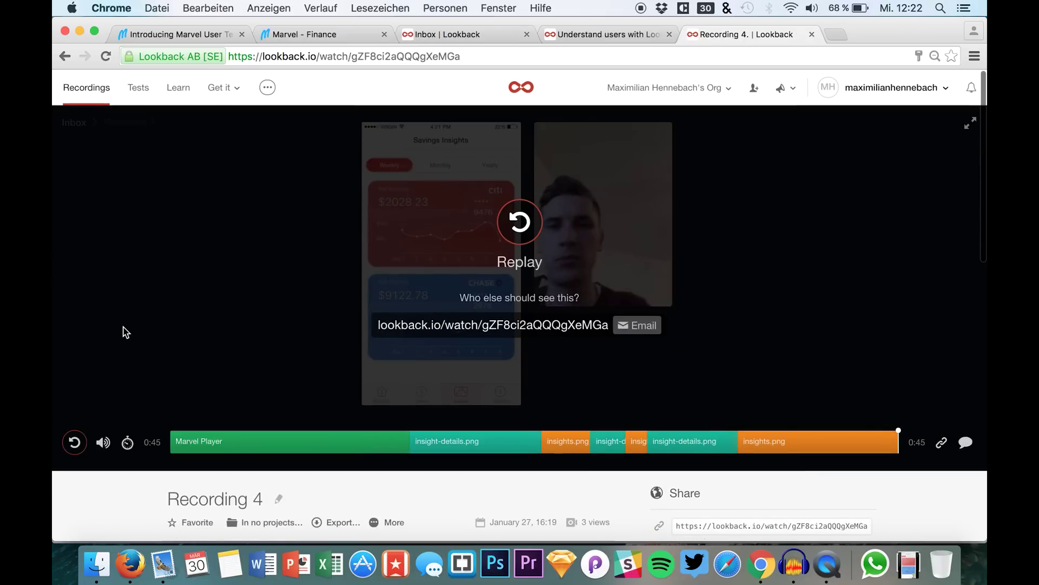
scroll(192, 292, "down", 2)
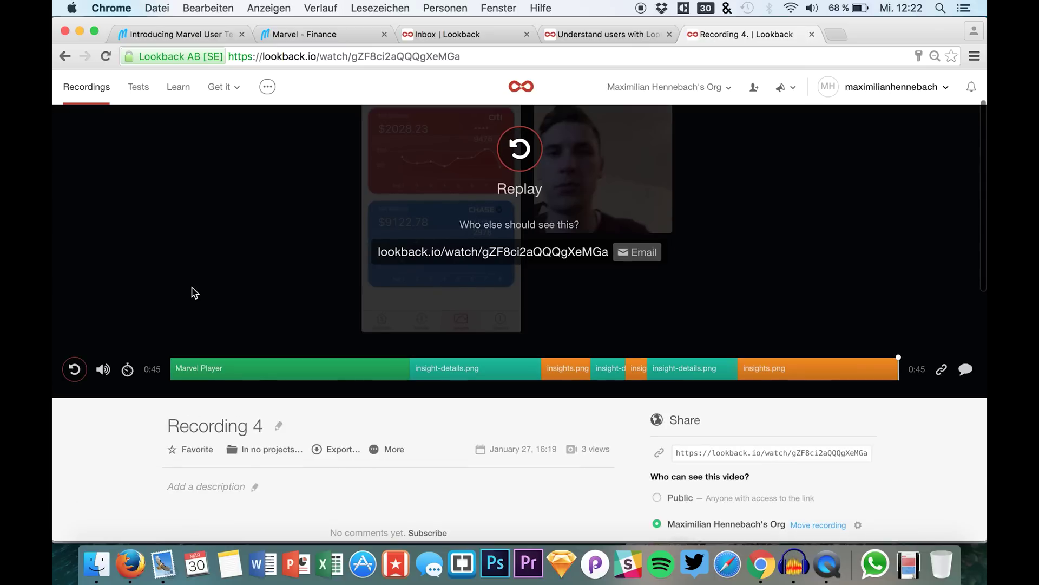
scroll(194, 292, "down", 1)
scroll(193, 293, "up", 2)
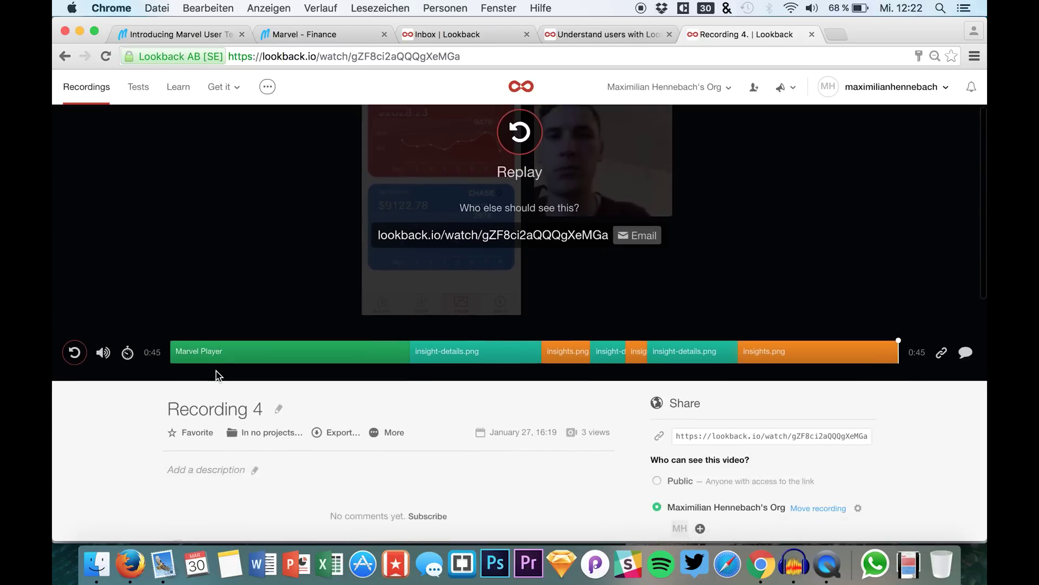
scroll(217, 375, "down", 3)
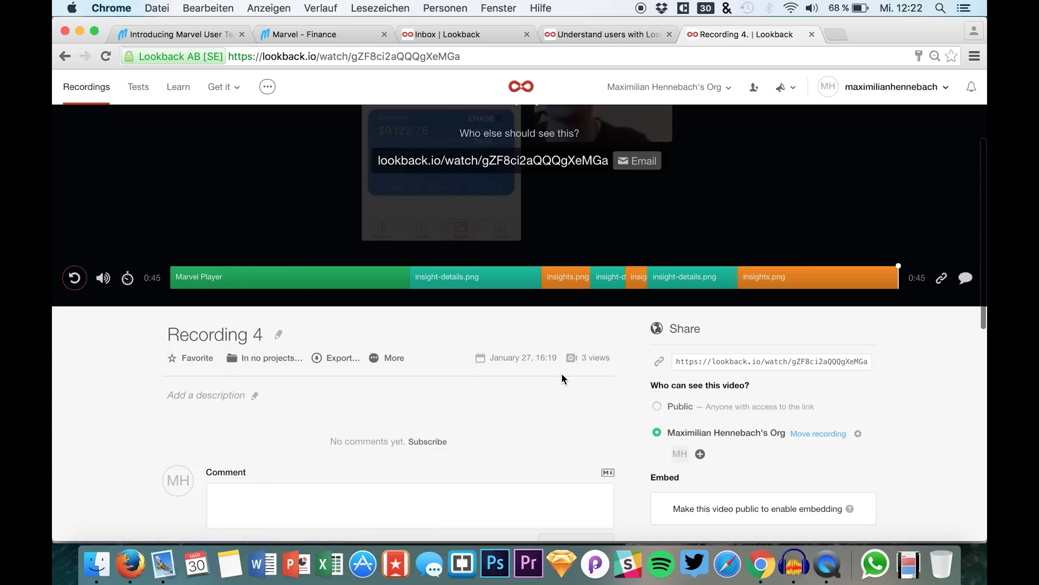
left_click(966, 279)
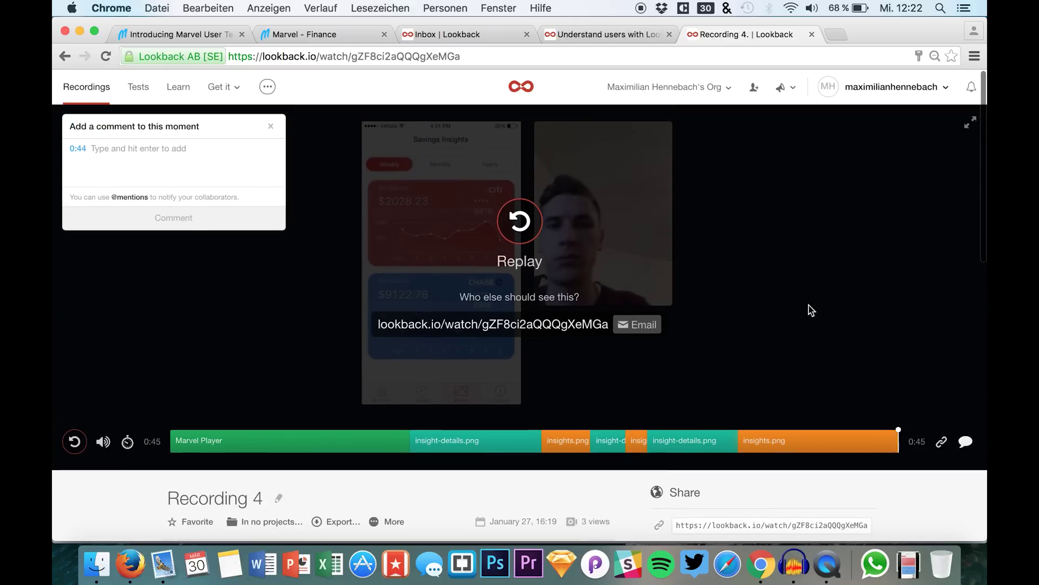
left_click(271, 126)
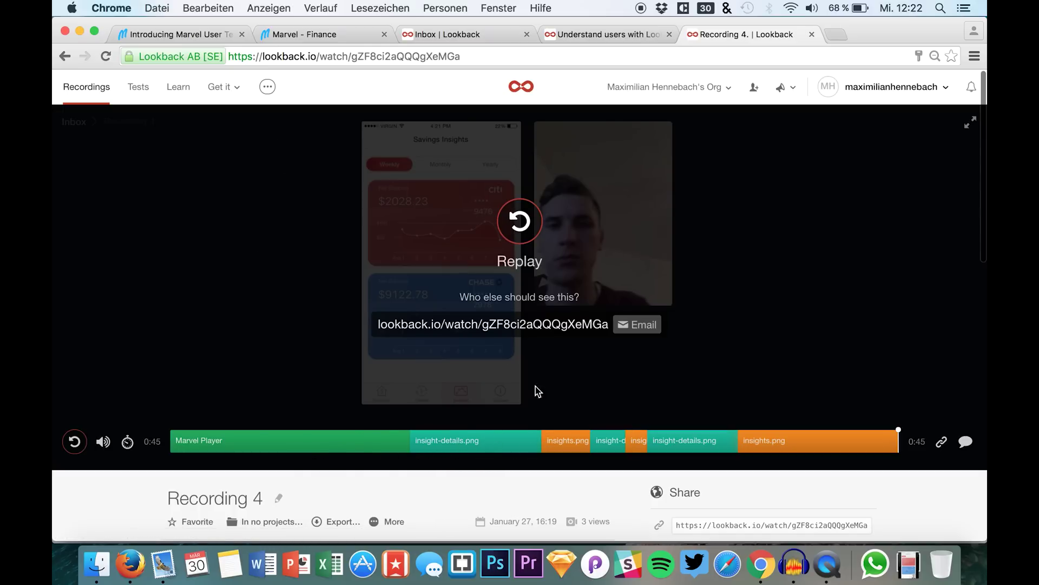
scroll(532, 363, "down", 5)
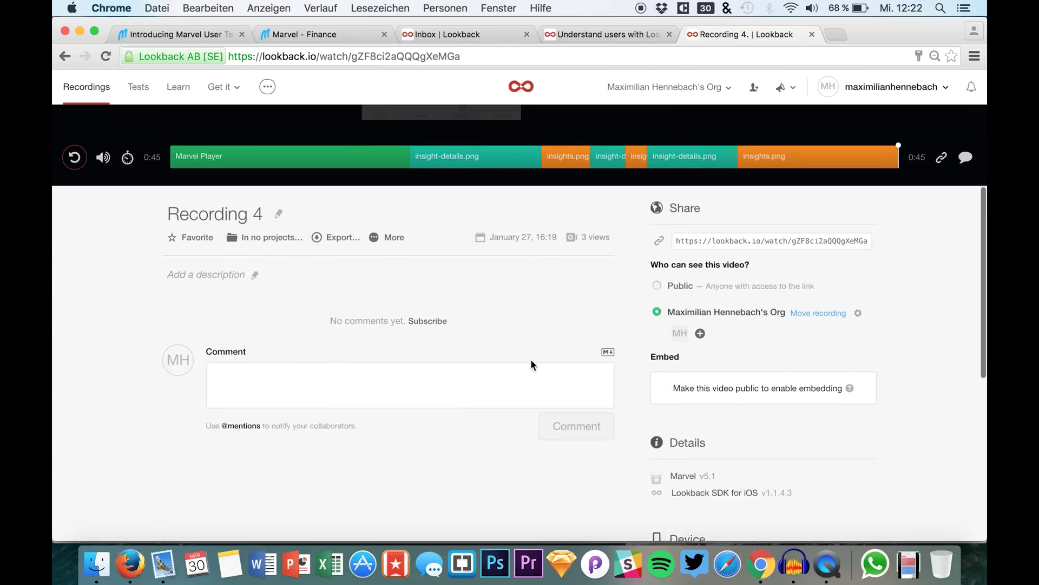
scroll(599, 373, "down", 3)
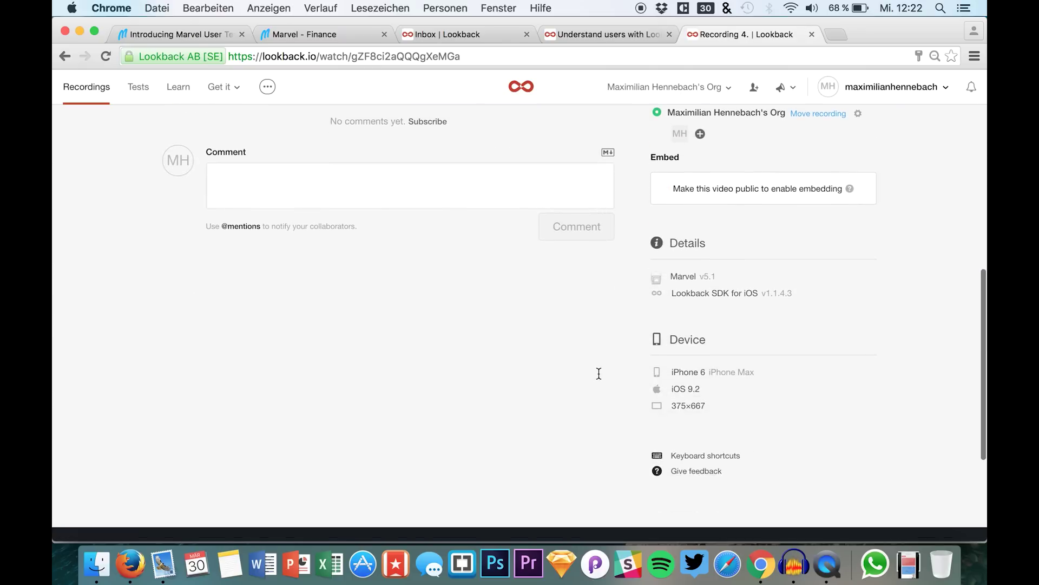
scroll(598, 372, "up", 1)
scroll(598, 372, "up", 2)
scroll(597, 372, "up", 5)
scroll(597, 371, "up", 2)
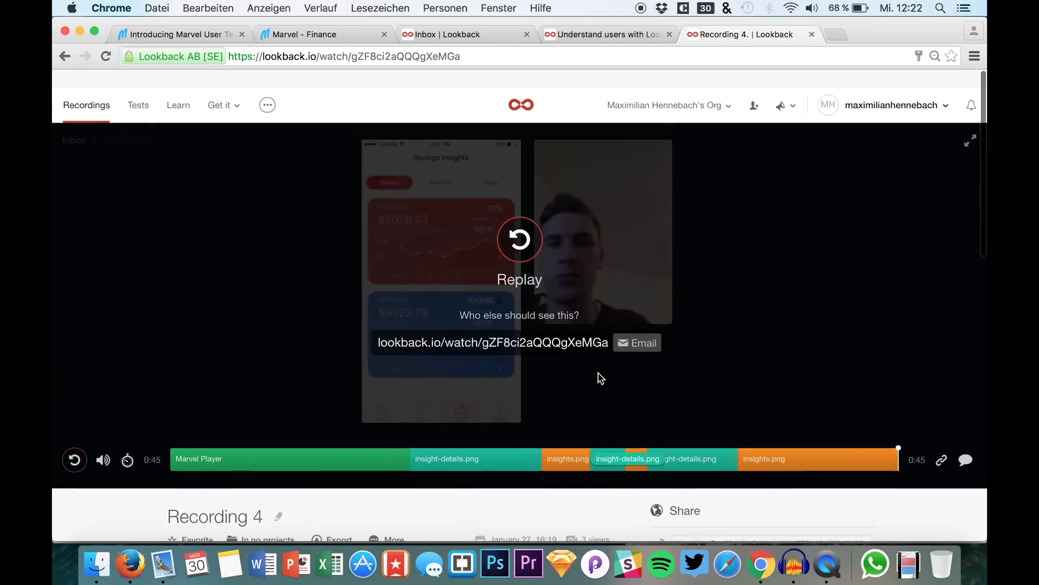
scroll(538, 314, "down", 1)
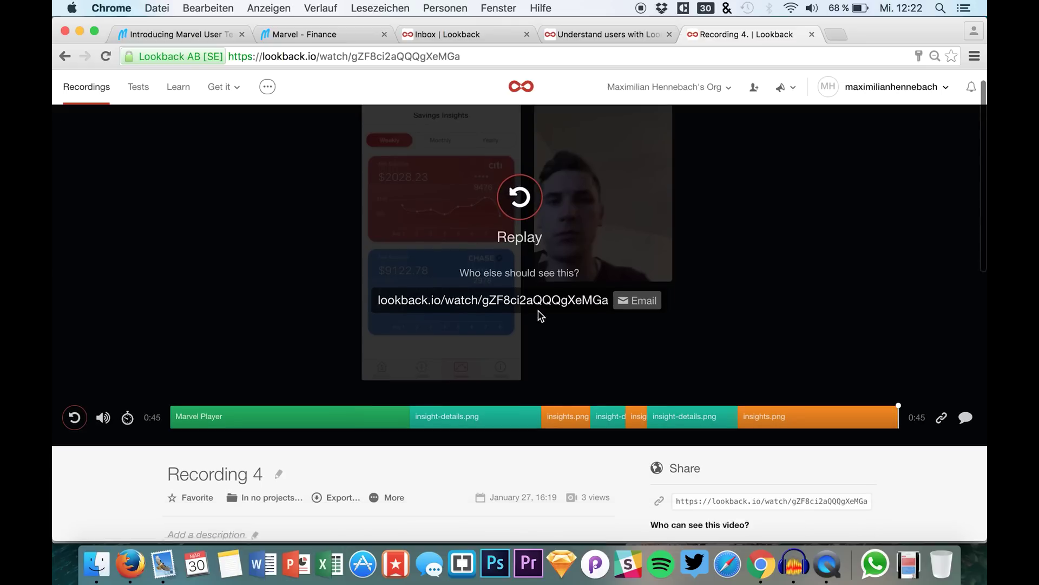
scroll(539, 314, "down", 5)
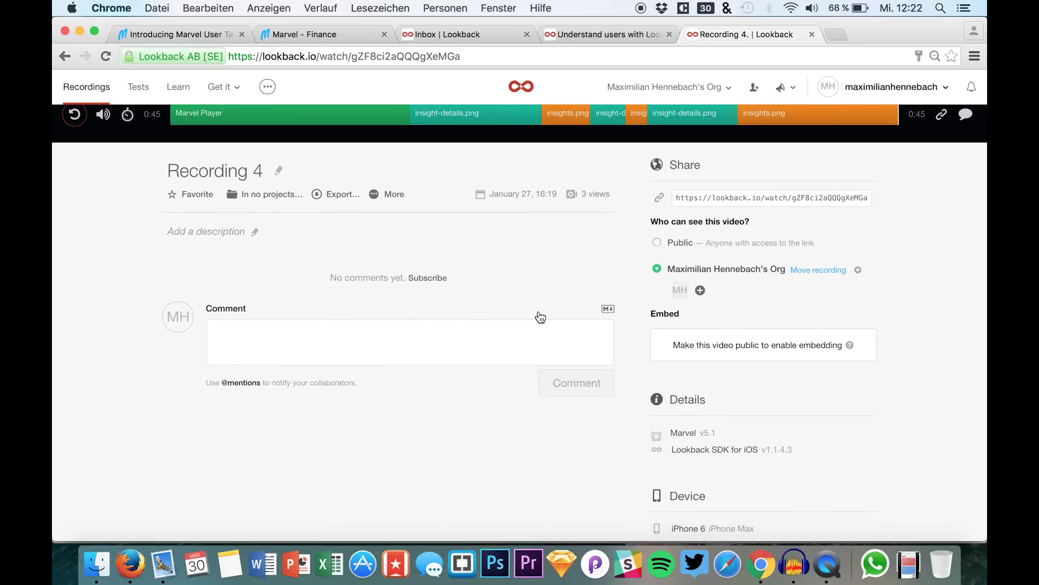
scroll(623, 421, "up", 2)
scroll(623, 421, "up", 4)
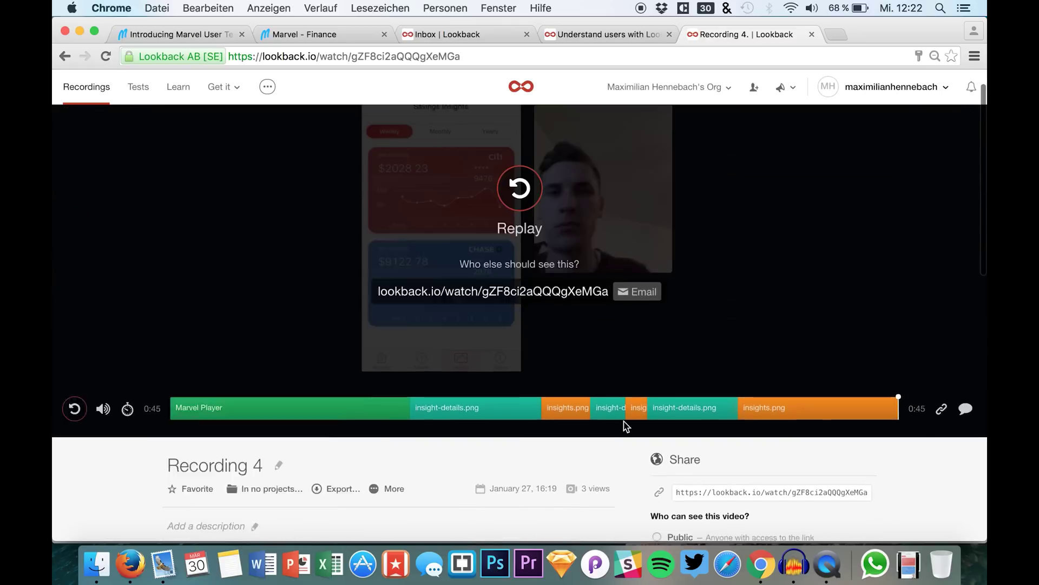
scroll(556, 322, "down", 5)
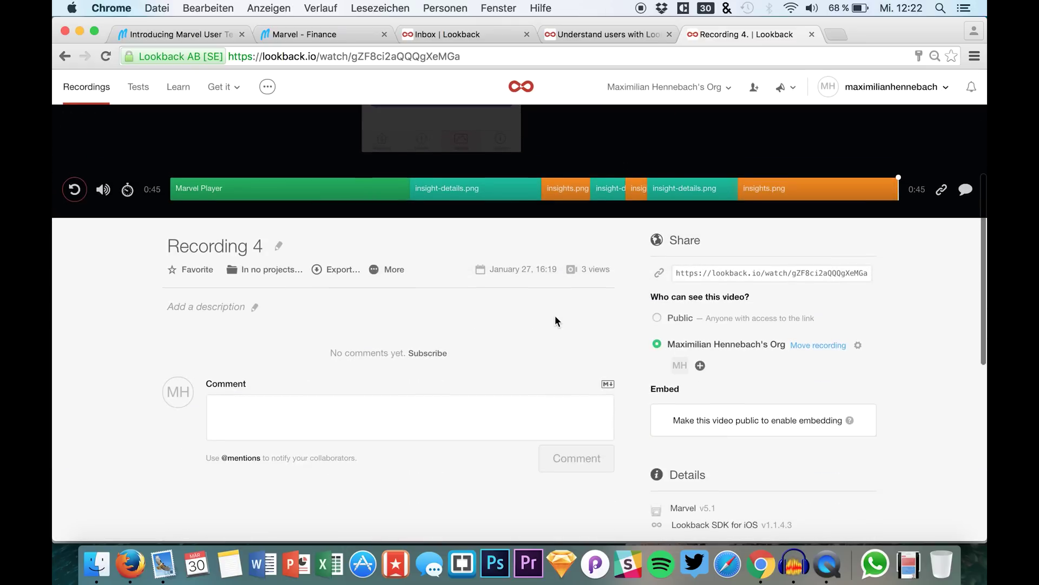
scroll(556, 321, "up", 5)
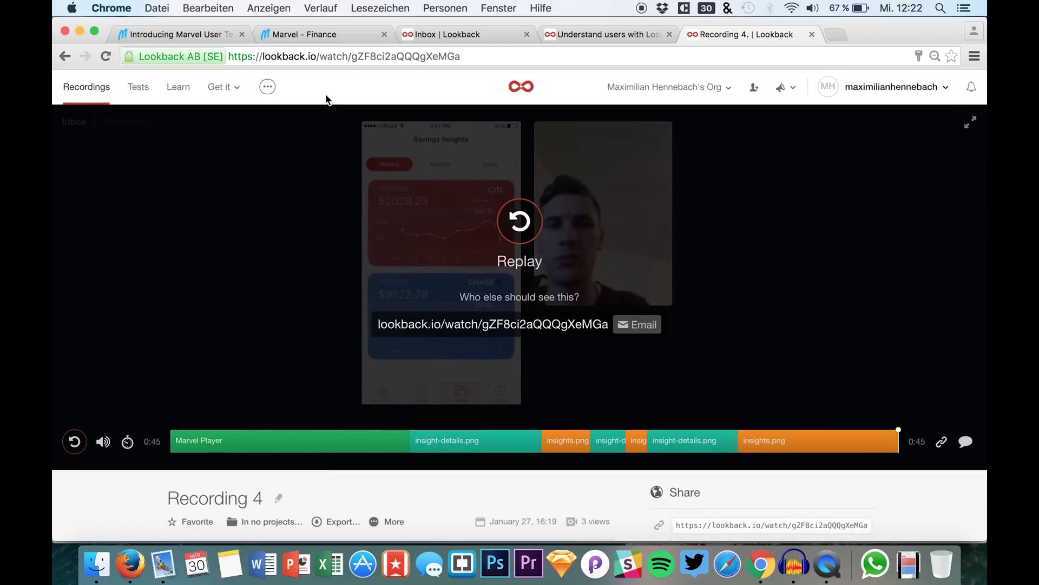
Return to the Marvel Finance tab and close the User Test dialog to reveal its three screens.
left_click(292, 35)
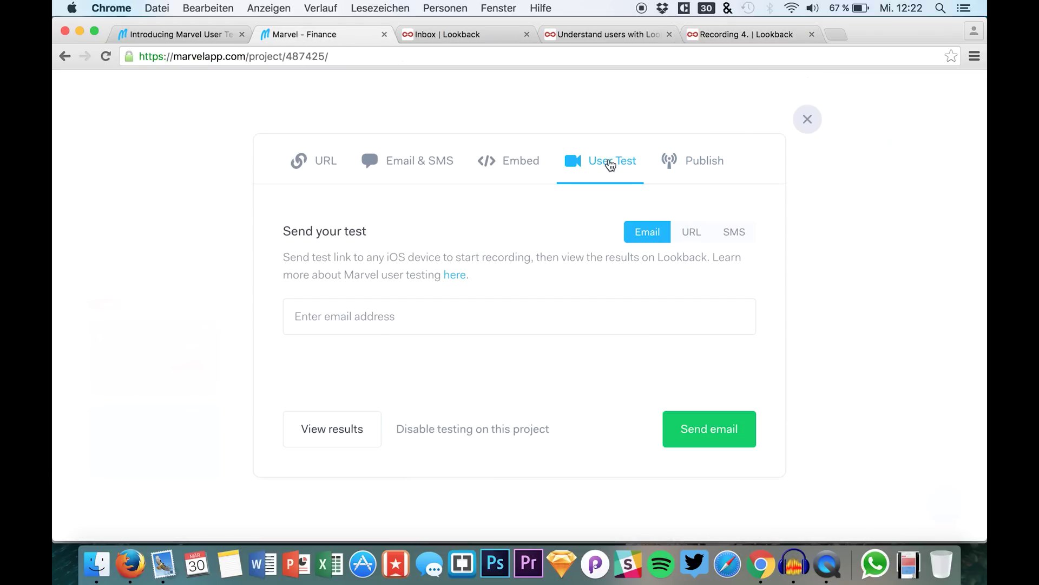
left_click(808, 119)
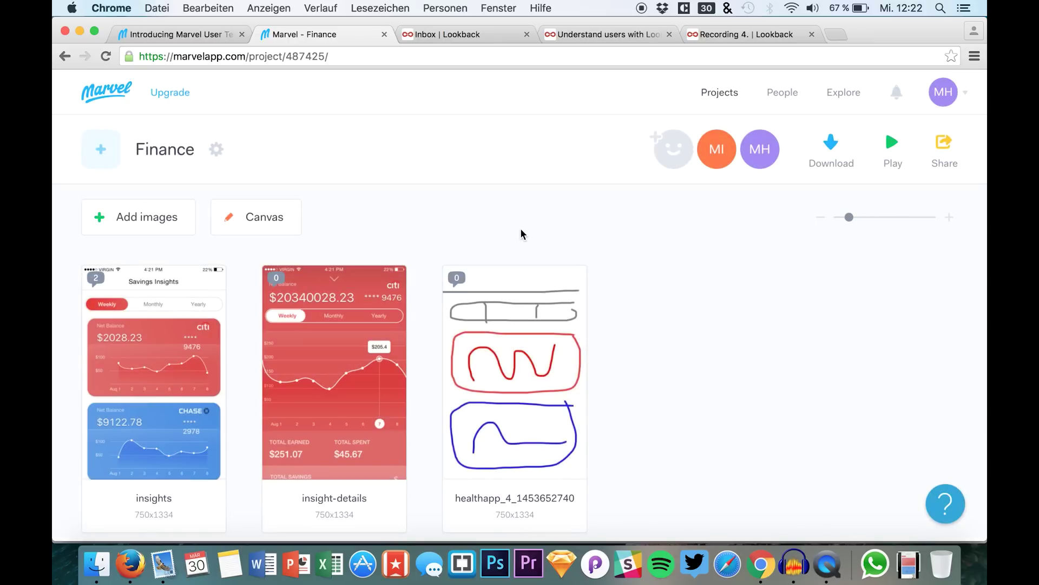